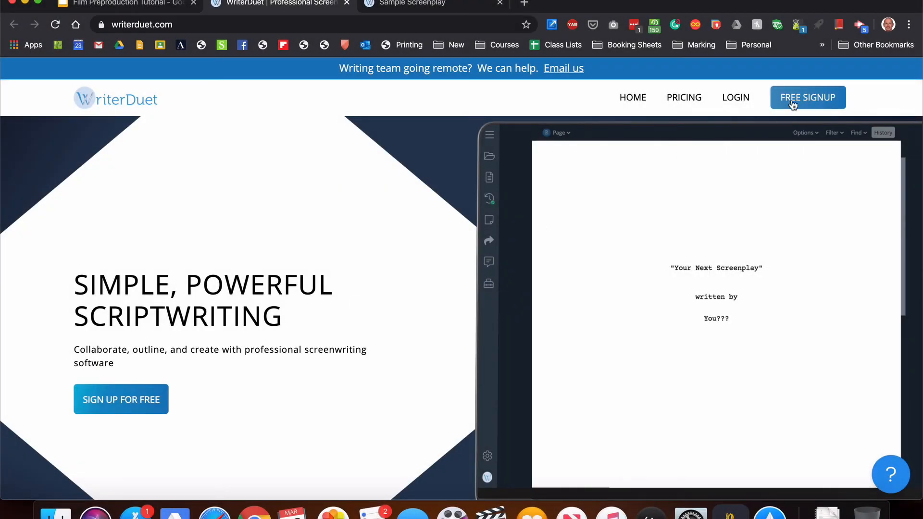
Log in to the account and look over the first page of the Sample Screenplay script
{"action": "left_click", "coordinate": [734, 104]}
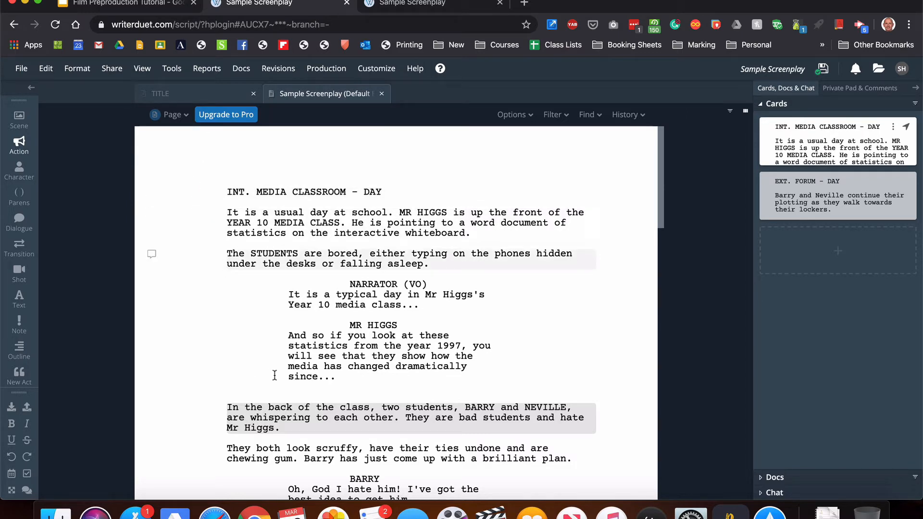
{"action": "scroll", "coordinate": [624, 376], "scroll_direction": "down", "scroll_amount": 5}
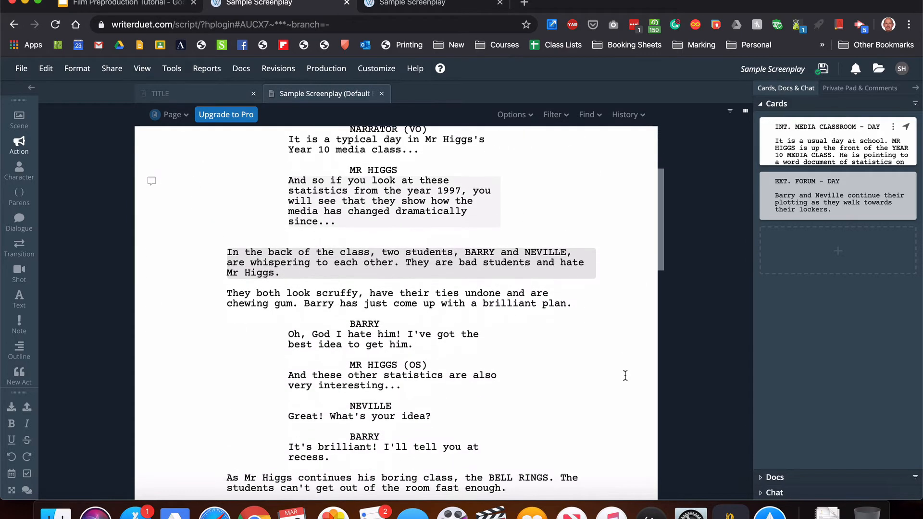
{"action": "scroll", "coordinate": [625, 375], "scroll_direction": "up", "scroll_amount": 5}
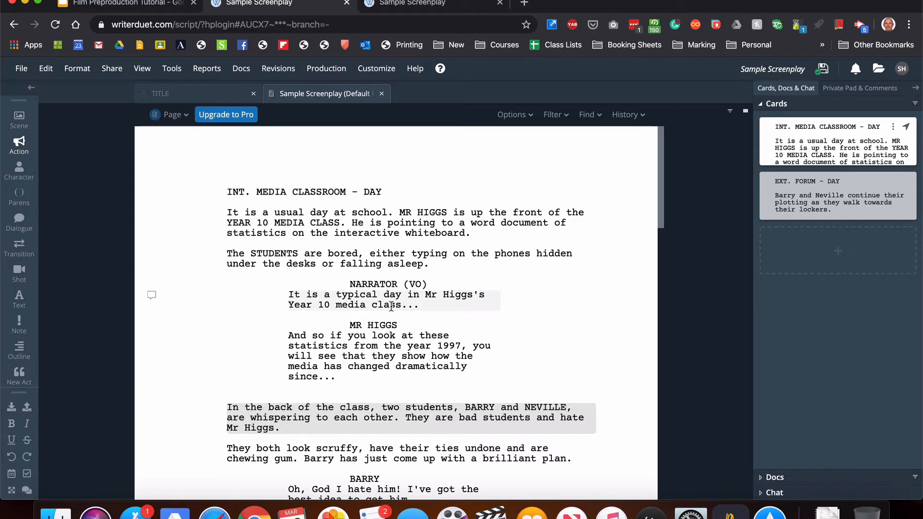
Format the paragraph beginning "In the back of the class" as a scene heading and return to the INT. MEDIA CLASSROOM - DAY heading
{"action": "left_click", "coordinate": [19, 120]}
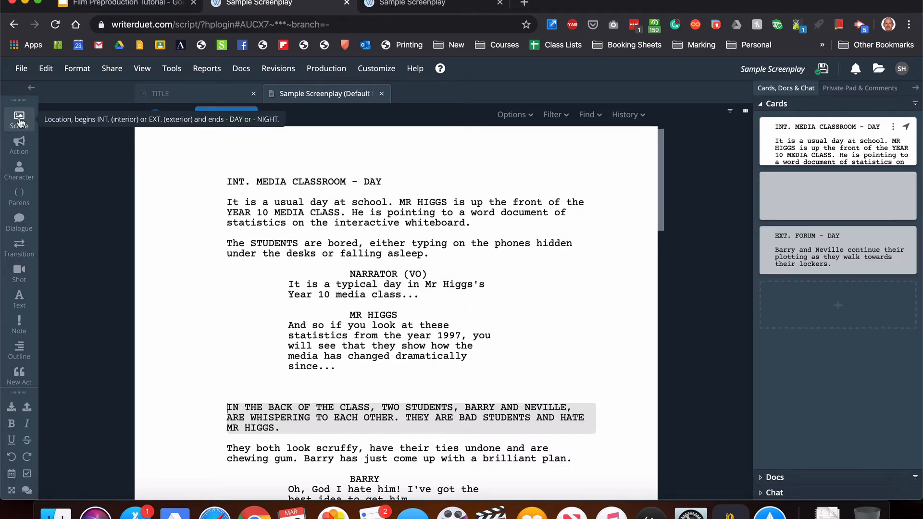
{"action": "left_click", "coordinate": [237, 180]}
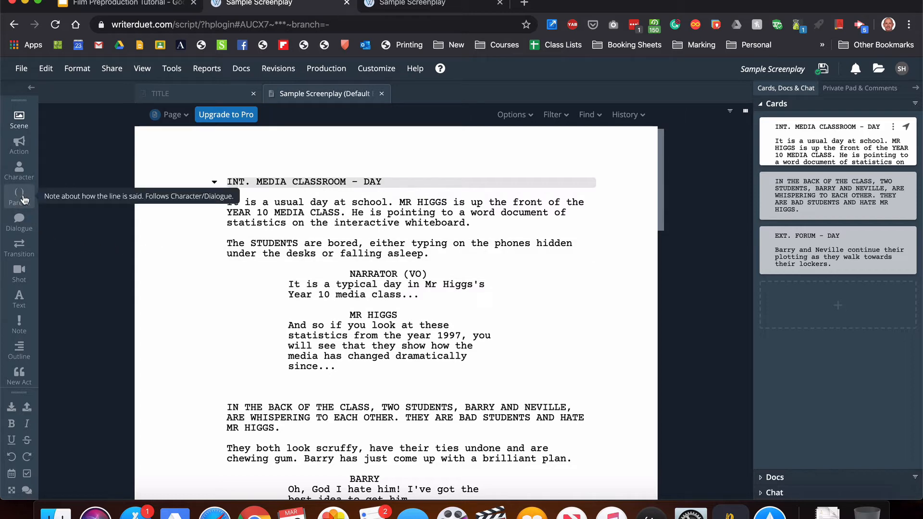
Insert the parenthetical "in a dull monotone" above the dialogue beginning "And so if you look at these statistics"
{"action": "scroll", "coordinate": [172, 311], "scroll_direction": "down", "scroll_amount": 5}
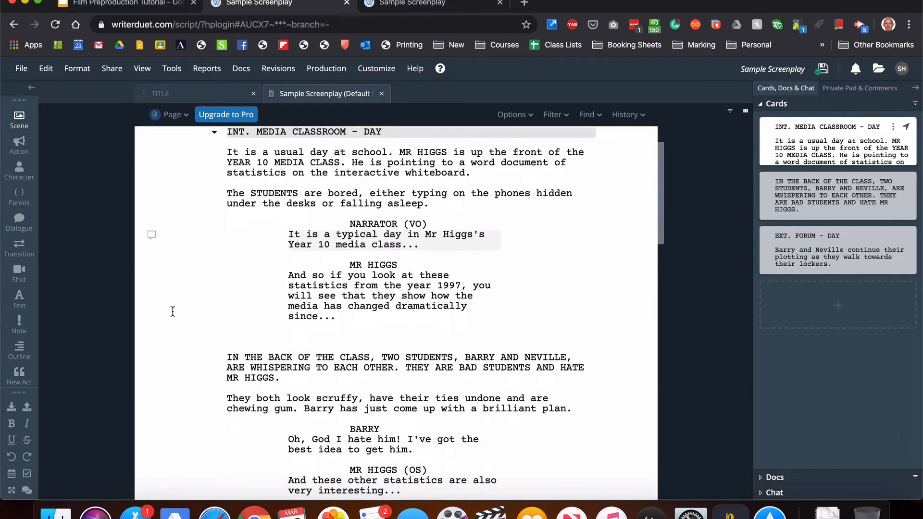
{"action": "scroll", "coordinate": [173, 311], "scroll_direction": "down", "scroll_amount": 10}
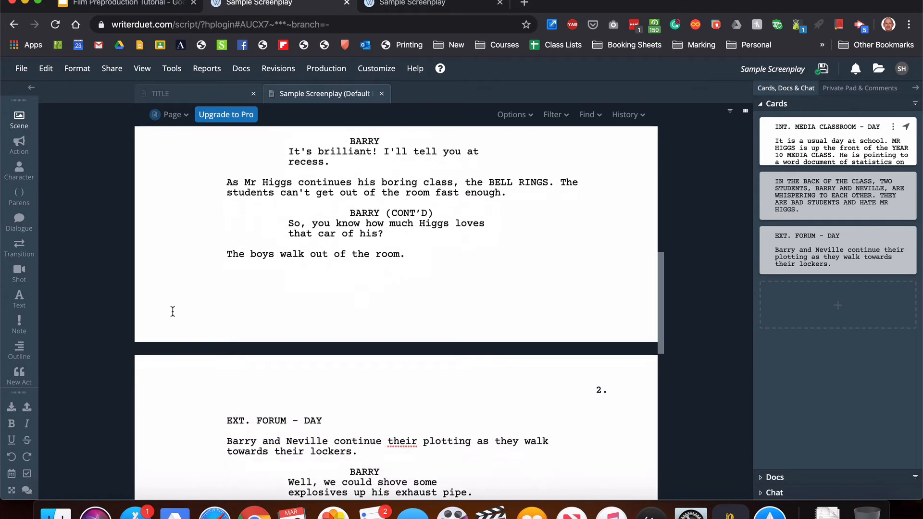
{"action": "scroll", "coordinate": [172, 312], "scroll_direction": "up", "scroll_amount": 10}
{"action": "scroll", "coordinate": [173, 311], "scroll_direction": "up", "scroll_amount": 5}
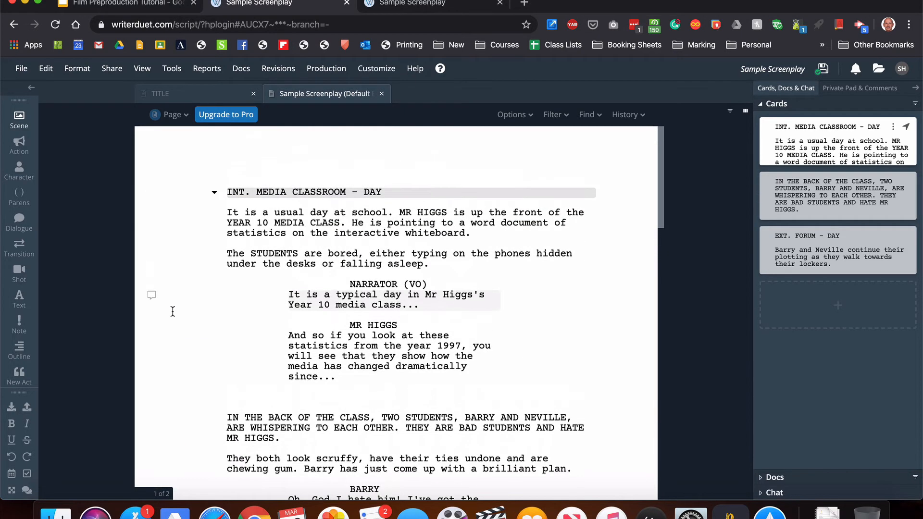
{"action": "left_click", "coordinate": [409, 325]}
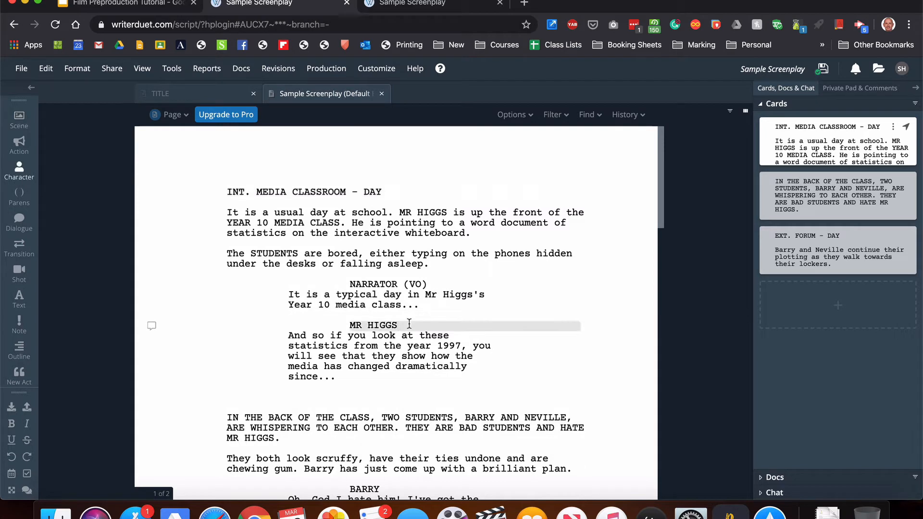
{"action": "key", "text": "Return"}
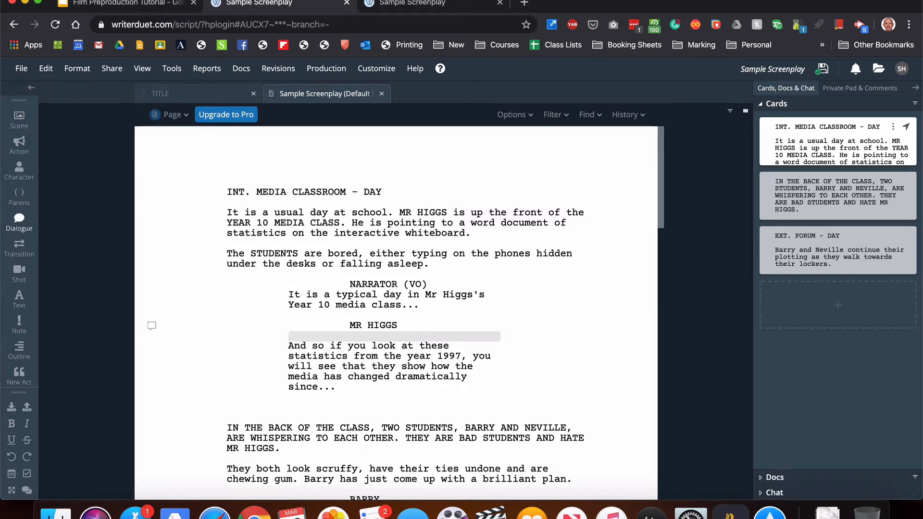
{"action": "left_click", "coordinate": [19, 195]}
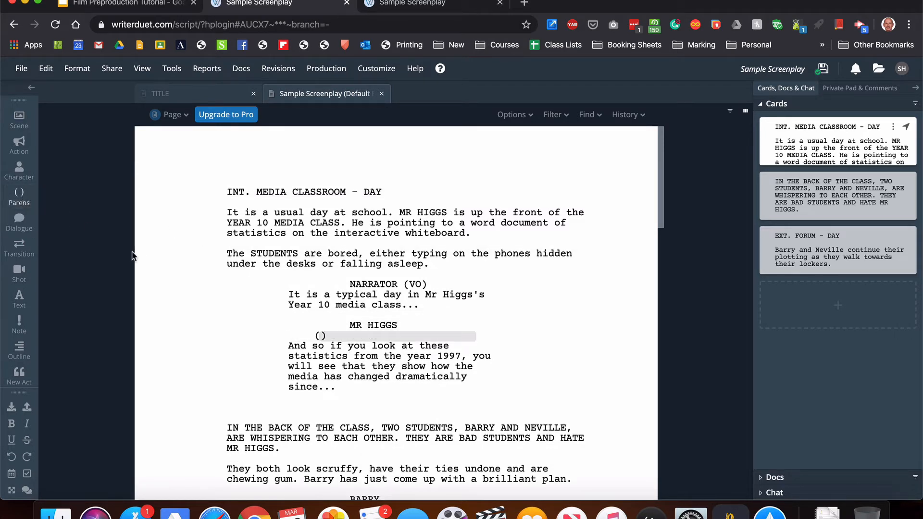
{"action": "type", "text": "in a dull monotone"}
{"action": "left_click", "coordinate": [524, 355]}
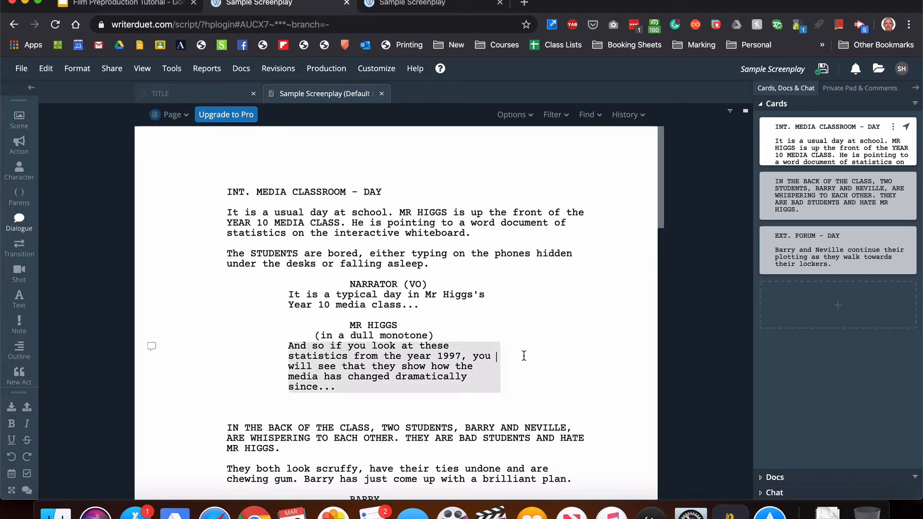
{"action": "left_click", "coordinate": [453, 336]}
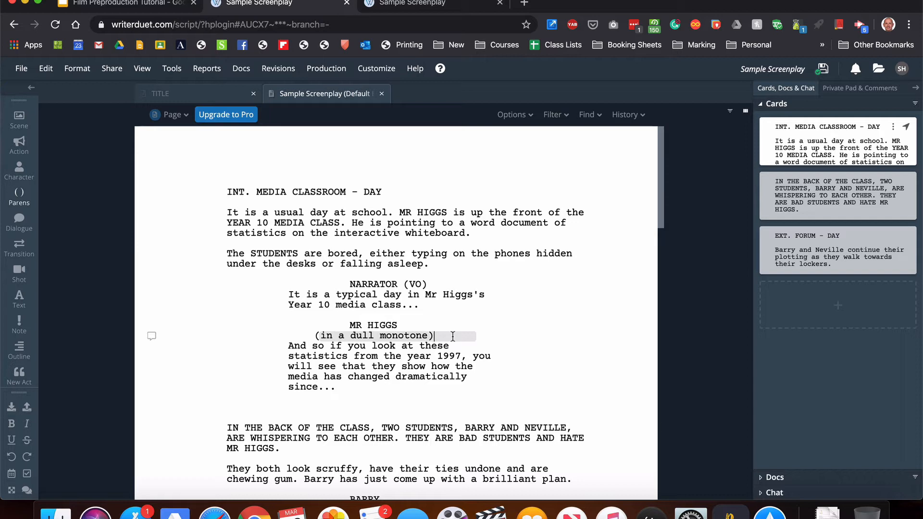
Change the paragraph beginning "In the back of the class" back to the Action element
{"action": "left_click", "coordinate": [299, 413]}
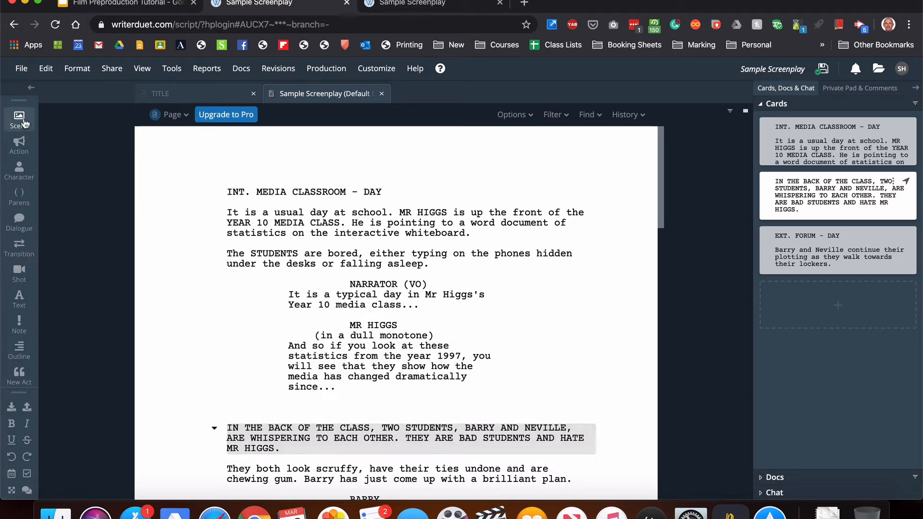
{"action": "left_click", "coordinate": [19, 144]}
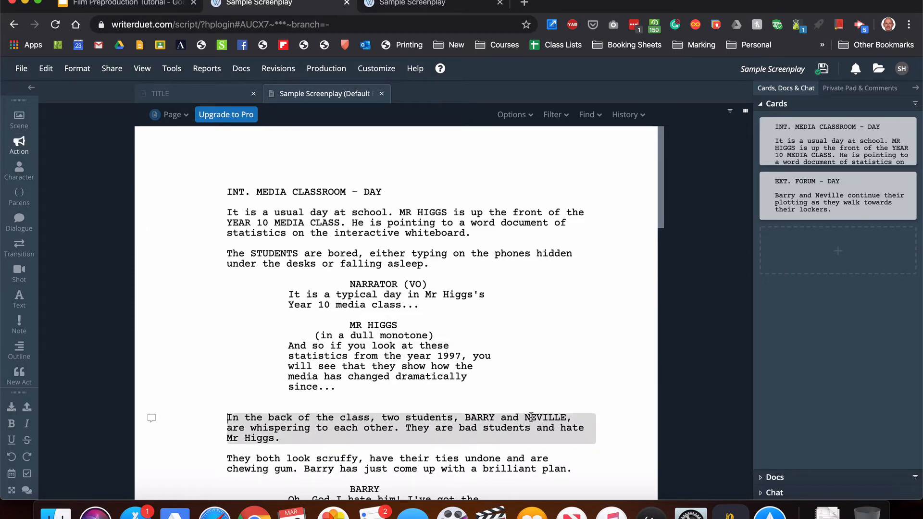
Add a "FADE IN:" transition line directly beneath the EXT. FORUM - DAY heading on page 2
{"action": "scroll", "coordinate": [530, 416], "scroll_direction": "down", "scroll_amount": 5}
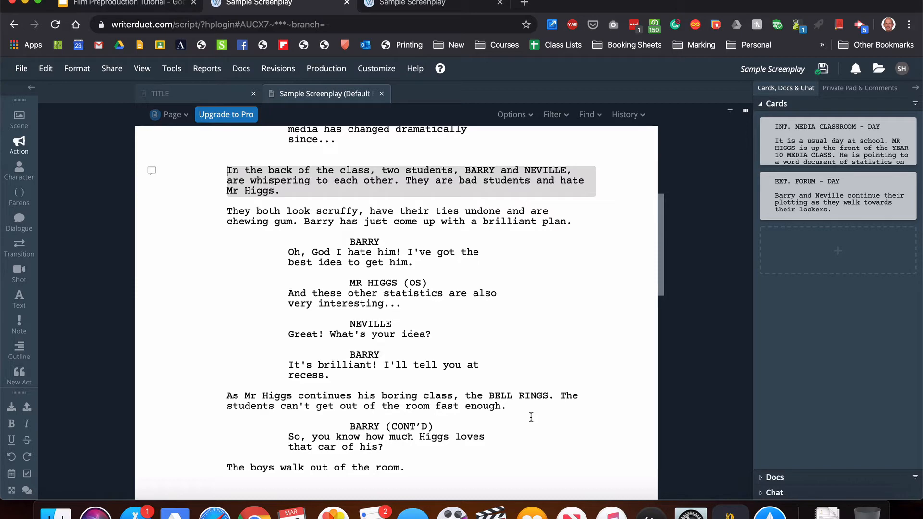
{"action": "scroll", "coordinate": [496, 374], "scroll_direction": "down", "scroll_amount": 7}
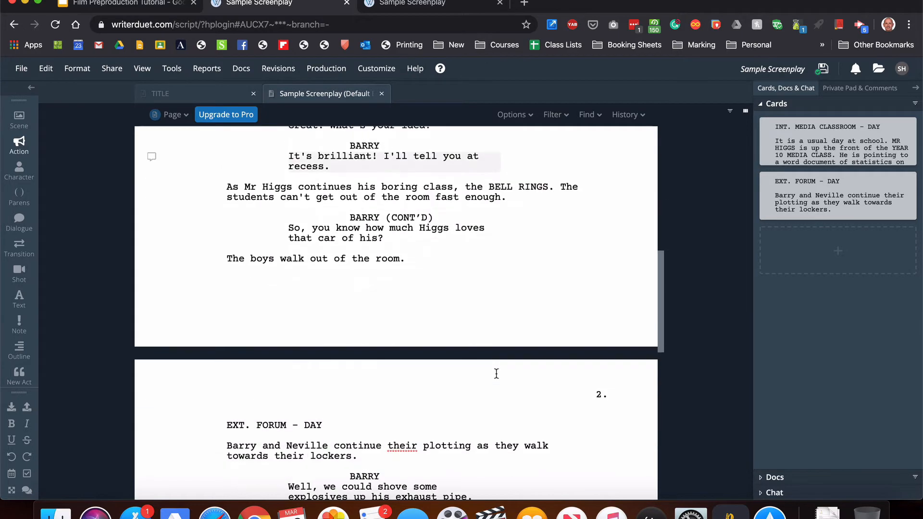
{"action": "scroll", "coordinate": [496, 373], "scroll_direction": "up", "scroll_amount": 5}
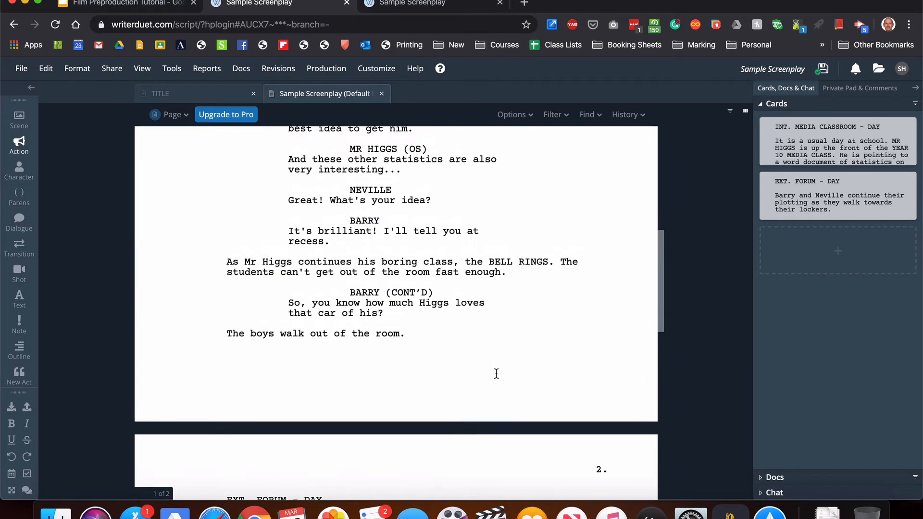
{"action": "scroll", "coordinate": [497, 375], "scroll_direction": "down", "scroll_amount": 4}
{"action": "left_click", "coordinate": [225, 364]}
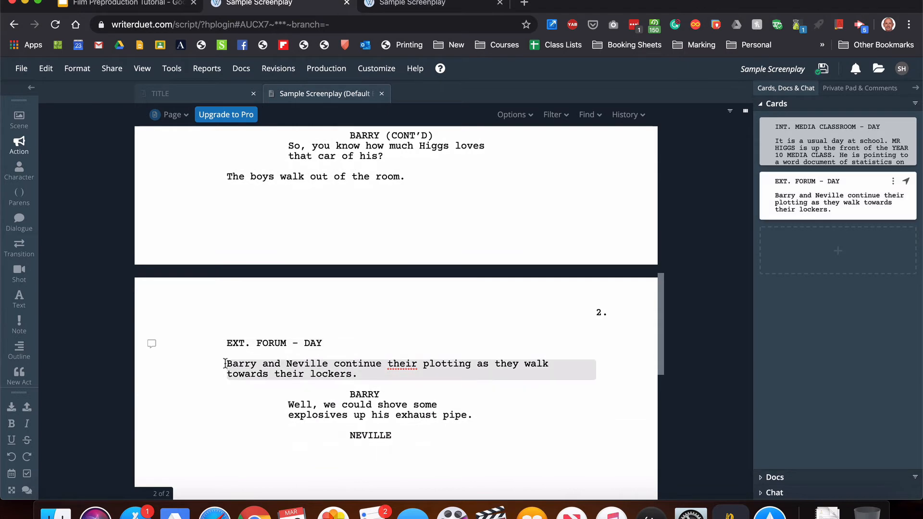
{"action": "key", "text": "Return"}
{"action": "key", "text": "Up"}
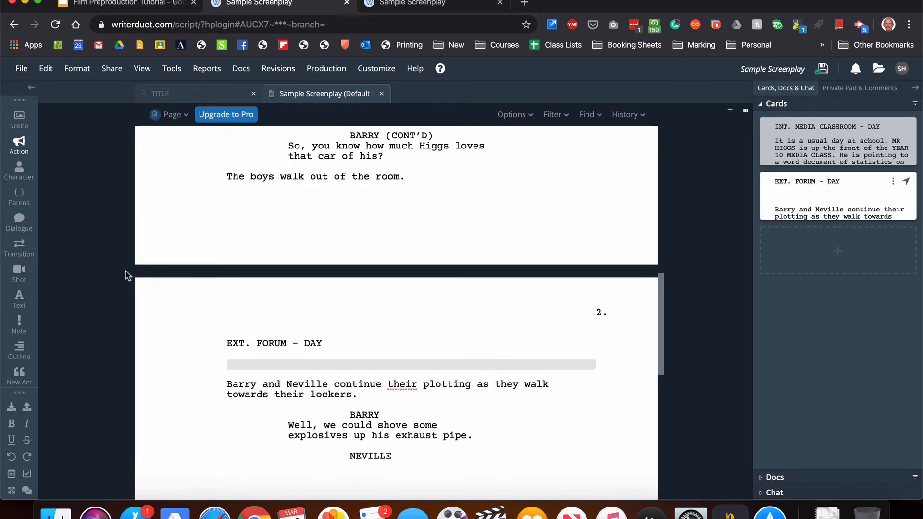
{"action": "left_click", "coordinate": [16, 254]}
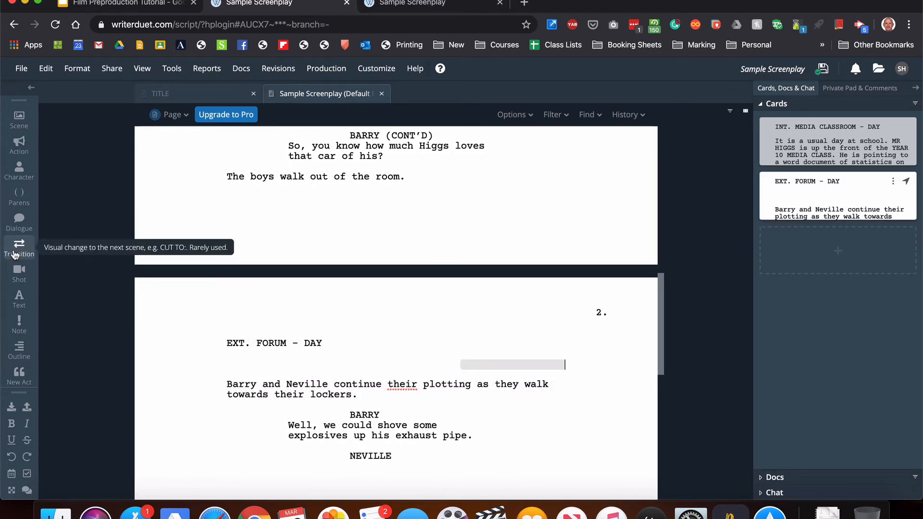
{"action": "type", "text": "FADE"}
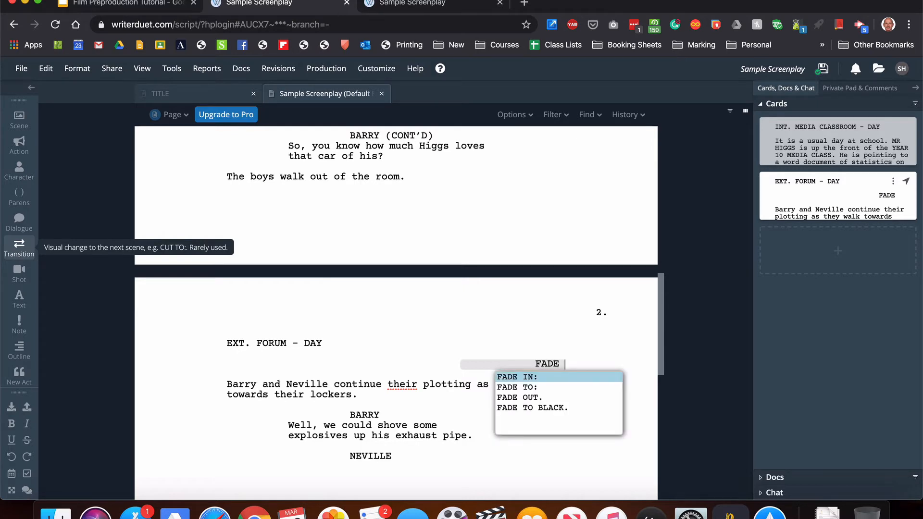
{"action": "left_click", "coordinate": [529, 377]}
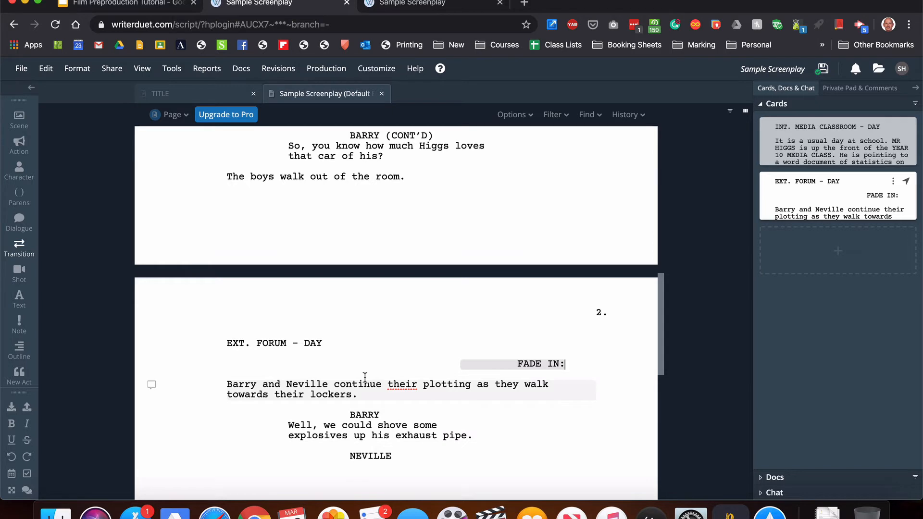
Add a new scene heading "INT. MEDIA CLASSROOM - DAY" after the last character name on page 2
{"action": "left_click", "coordinate": [449, 451]}
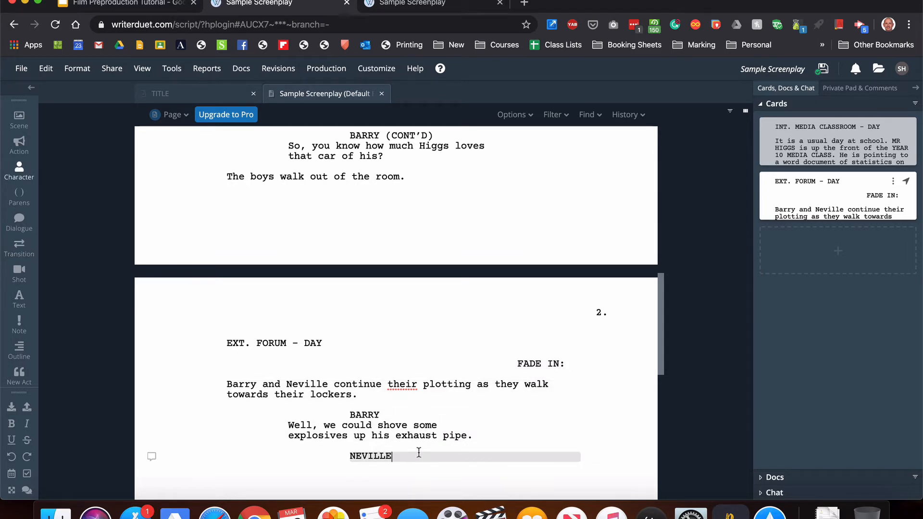
{"action": "key", "text": "Return"}
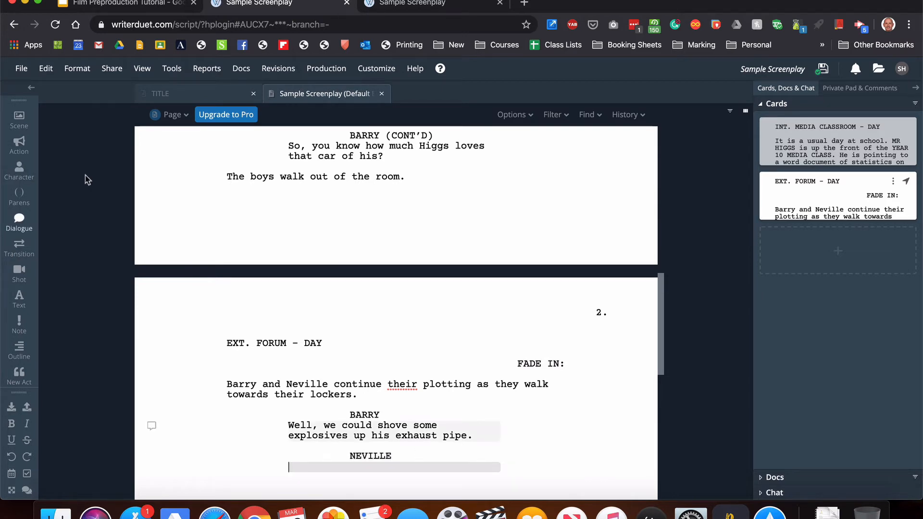
{"action": "left_click", "coordinate": [19, 119]}
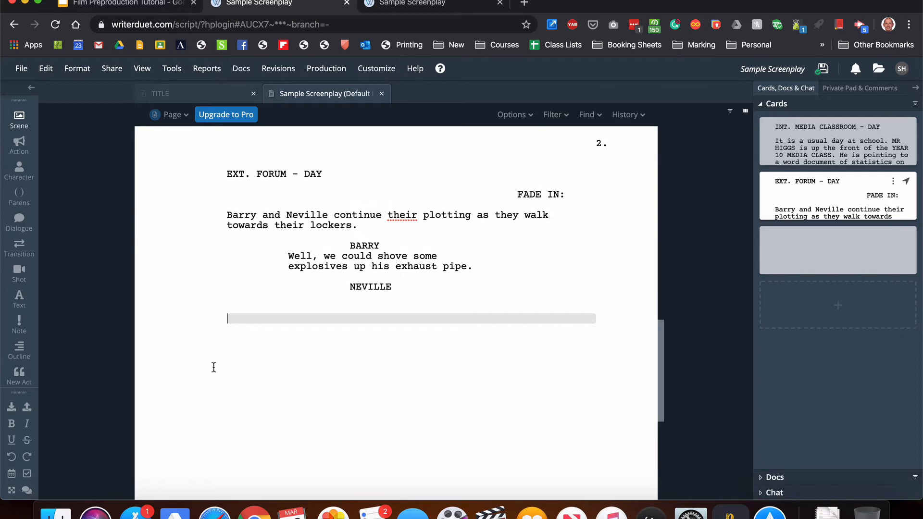
{"action": "type", "text": "INT"}
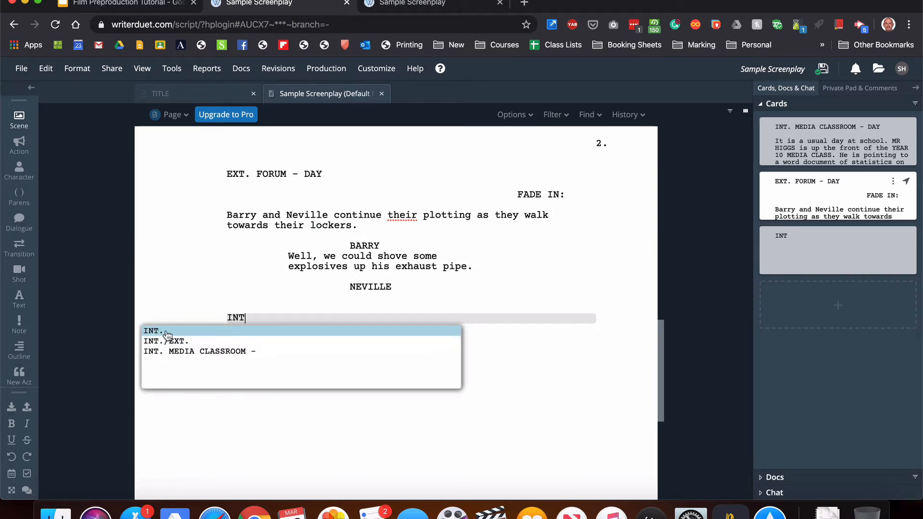
{"action": "left_click", "coordinate": [168, 355]}
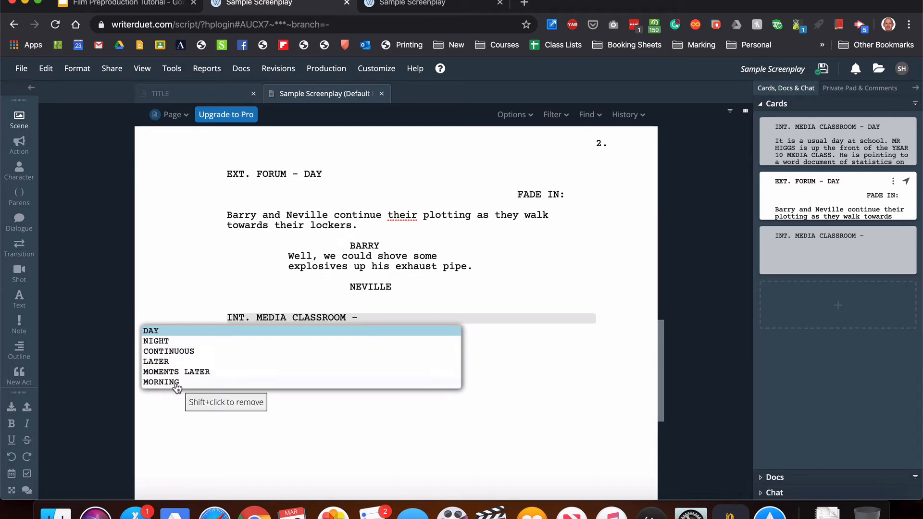
{"action": "left_click", "coordinate": [161, 331]}
Write the action line "The boys are waiting for the class to start." under the new scene heading and start another line
{"action": "key", "text": "Return"}
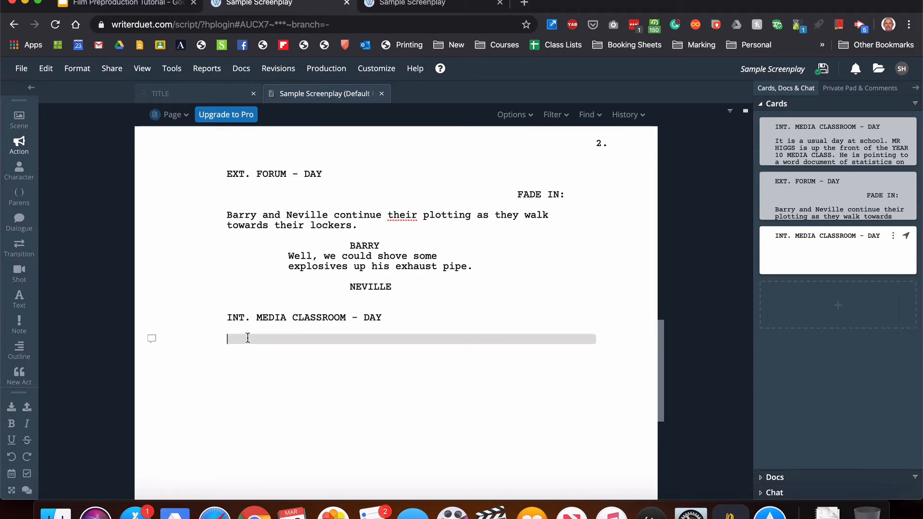
{"action": "type", "text": "The boys are waiting fo"}
{"action": "type", "text": "r the"}
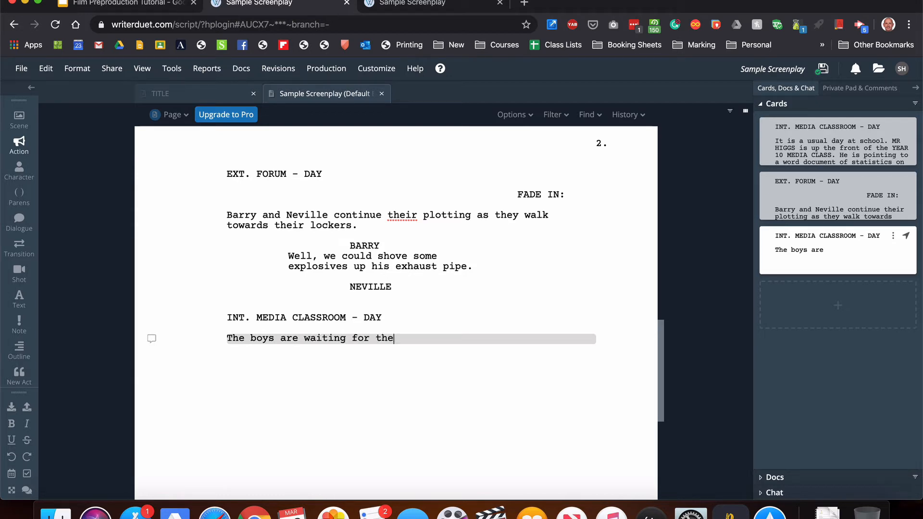
{"action": "type", "text": " class to start."}
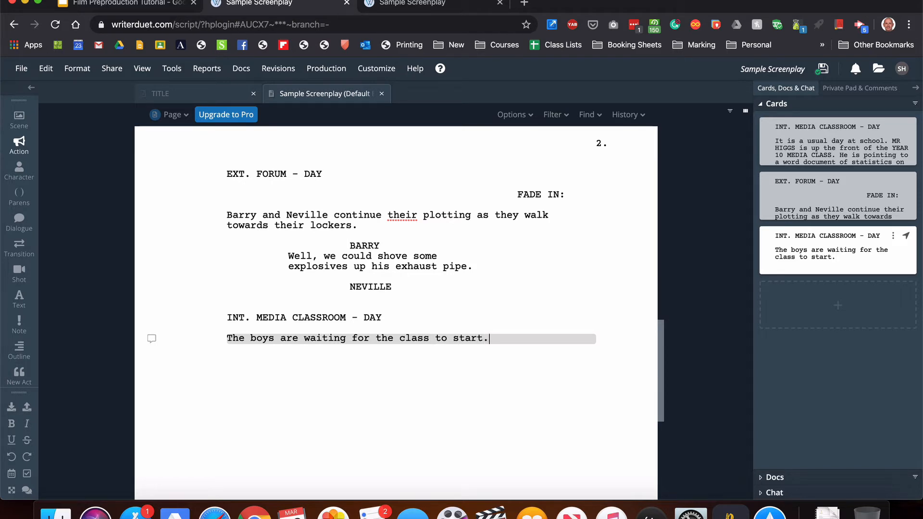
{"action": "key", "text": "Return"}
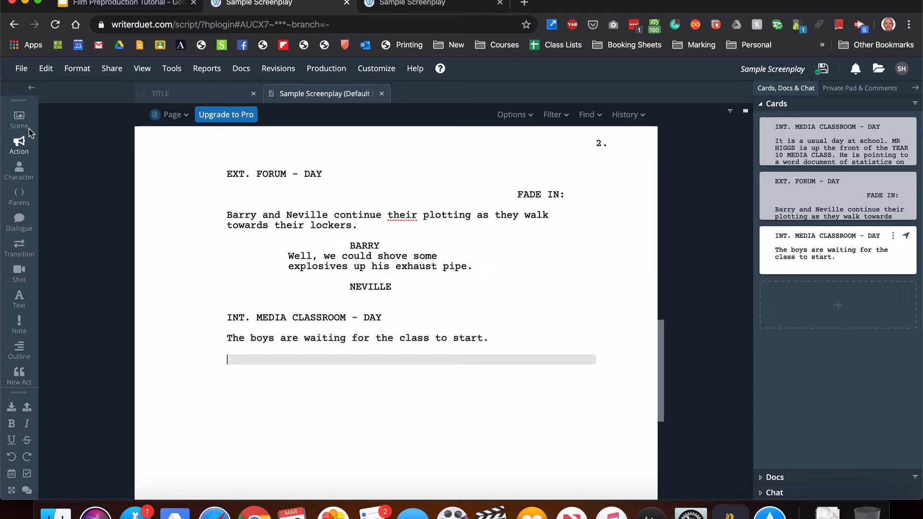
Format the empty line as Character, and cycle its element type through Scene back to Action
{"action": "left_click", "coordinate": [19, 172]}
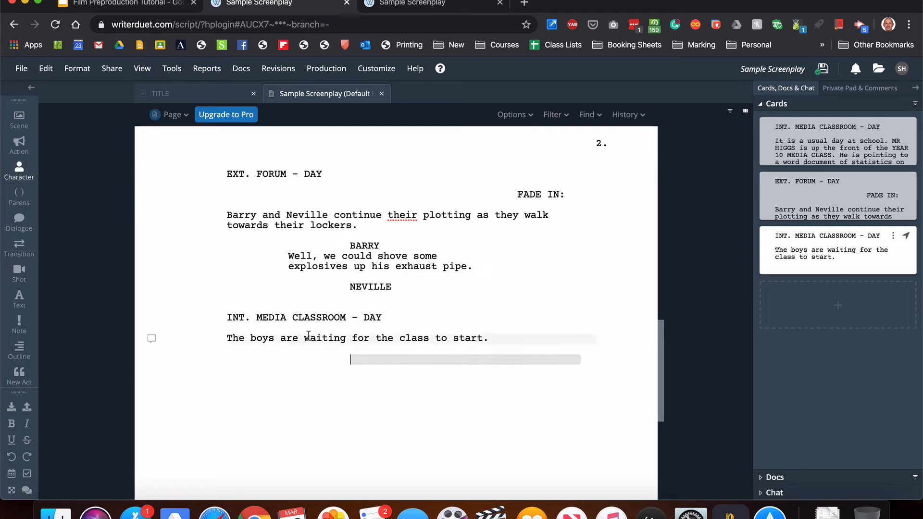
{"action": "key", "text": "Tab"}
{"action": "key", "text": "Tab"}
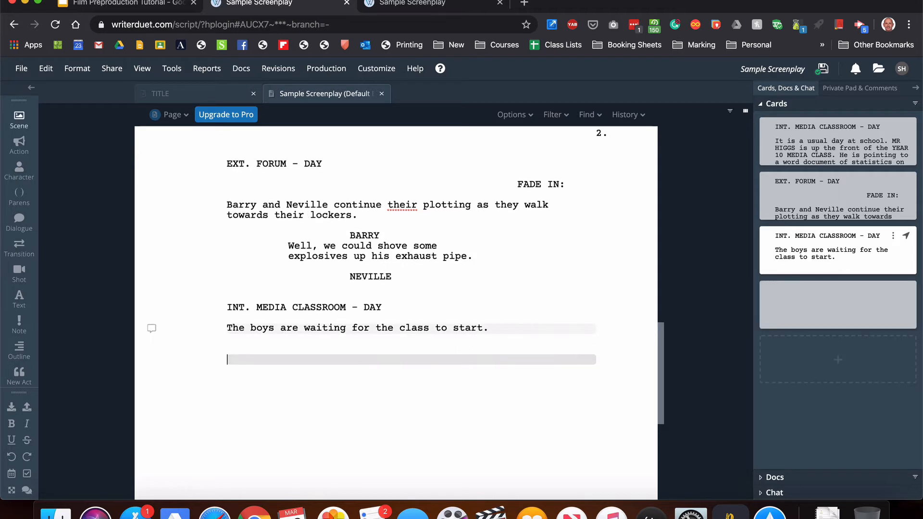
{"action": "key", "text": "Tab"}
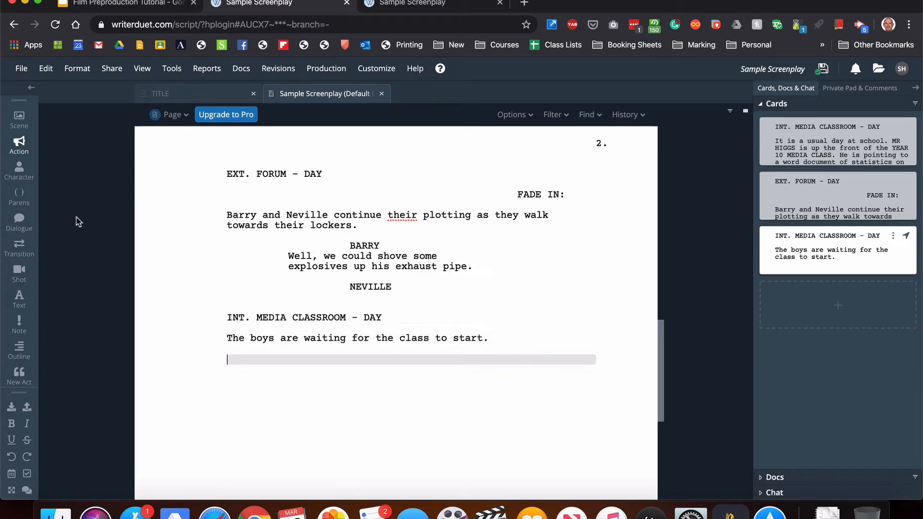
Format the empty line as Character, complete it with the suggested name BARRY, and start a dialogue line beneath it
{"action": "key", "text": "Tab"}
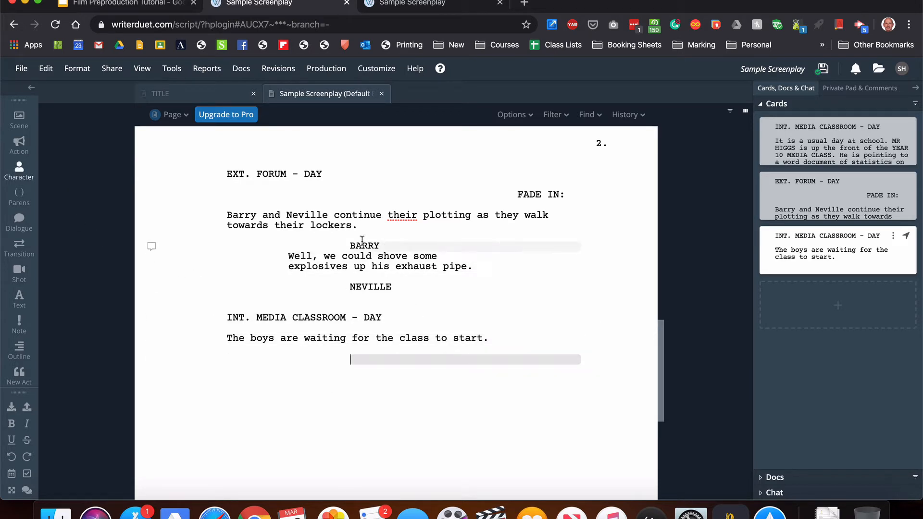
{"action": "type", "text": "BA"}
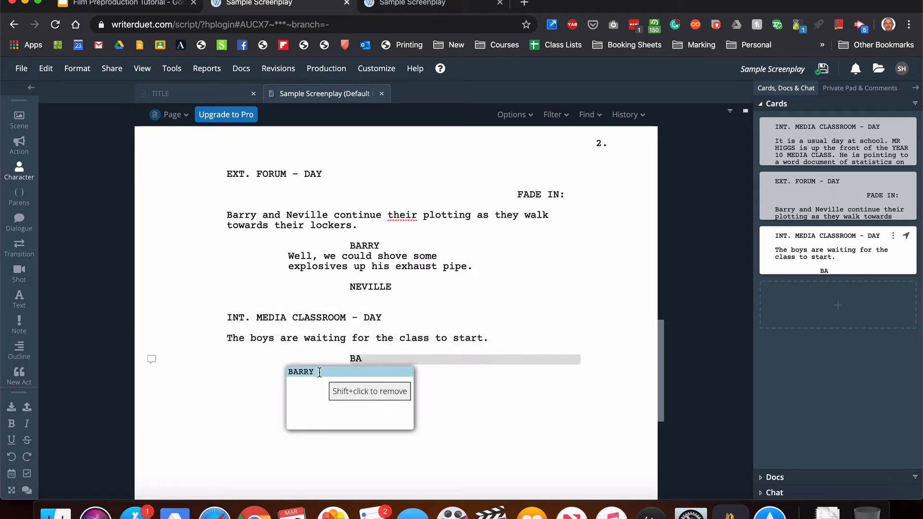
{"action": "left_click", "coordinate": [319, 373]}
{"action": "key", "text": "Return"}
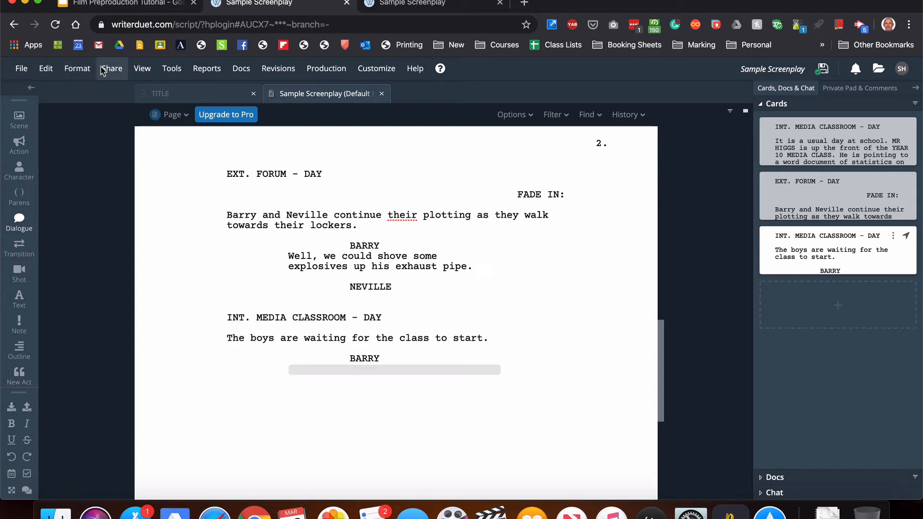
Look up the PDF export options available for the screenplay
{"action": "left_click", "coordinate": [46, 71]}
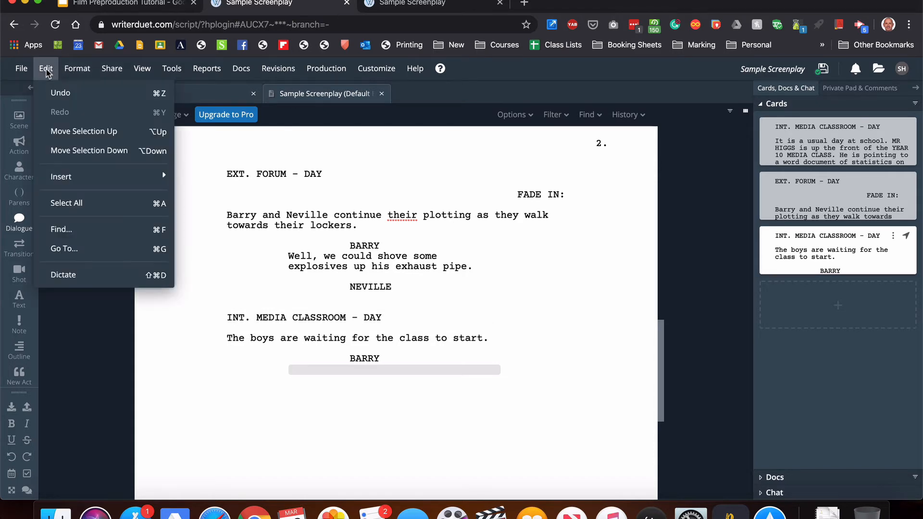
{"action": "left_click", "coordinate": [25, 67]}
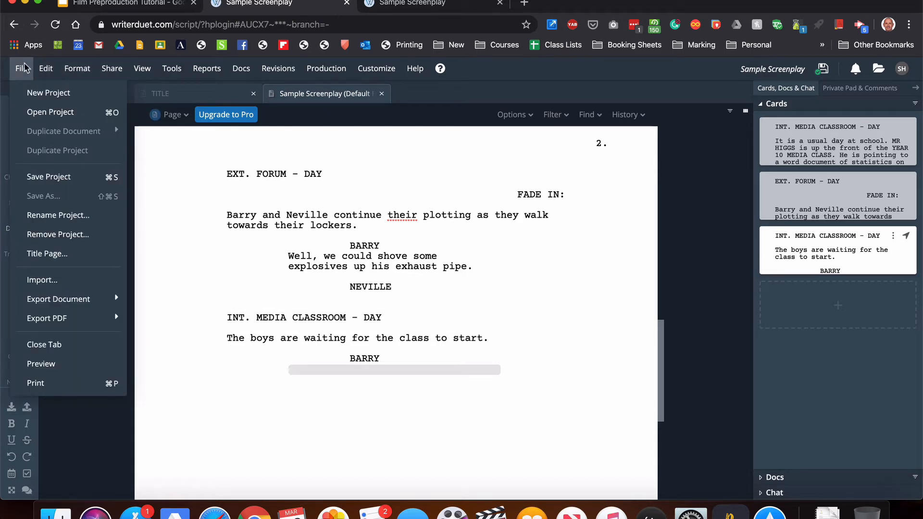
{"action": "mouse_move", "coordinate": [96, 319]}
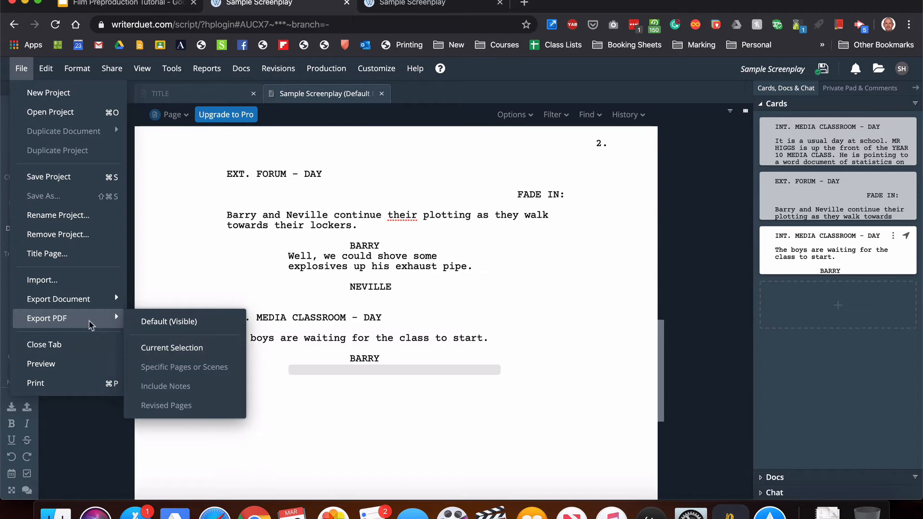
Switch to the Film Preproduction Tutorial presentation in Google Slides and advance it to the "SHOW, DON'T TELL!" text on slide 3
{"action": "left_click", "coordinate": [125, 4]}
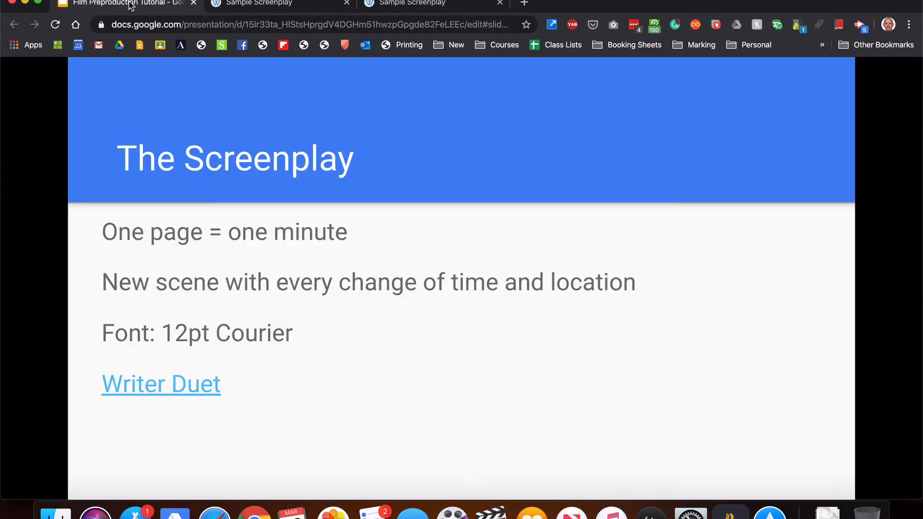
{"action": "left_click", "coordinate": [462, 329]}
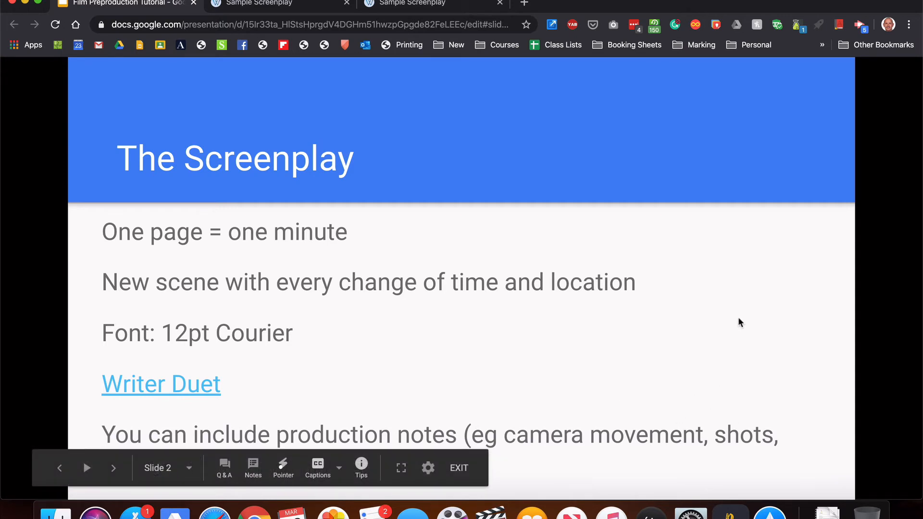
{"action": "left_click", "coordinate": [745, 177]}
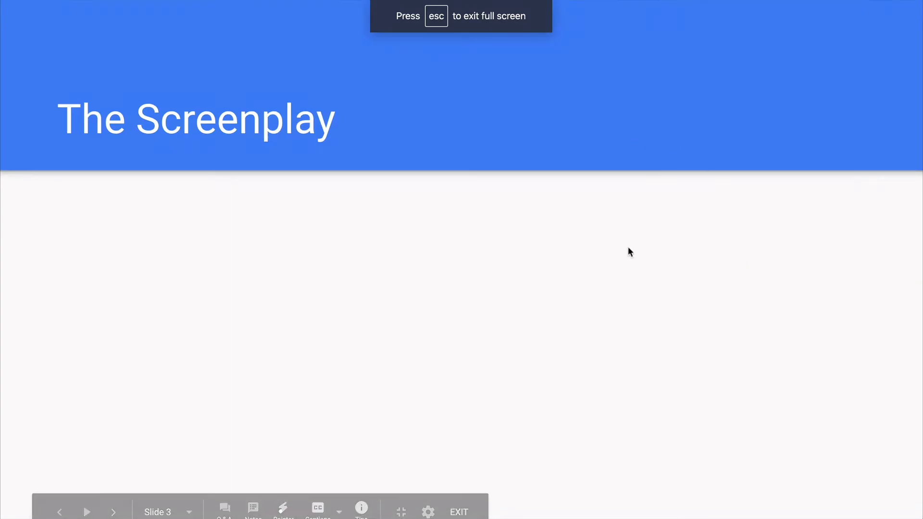
{"action": "left_click", "coordinate": [527, 222]}
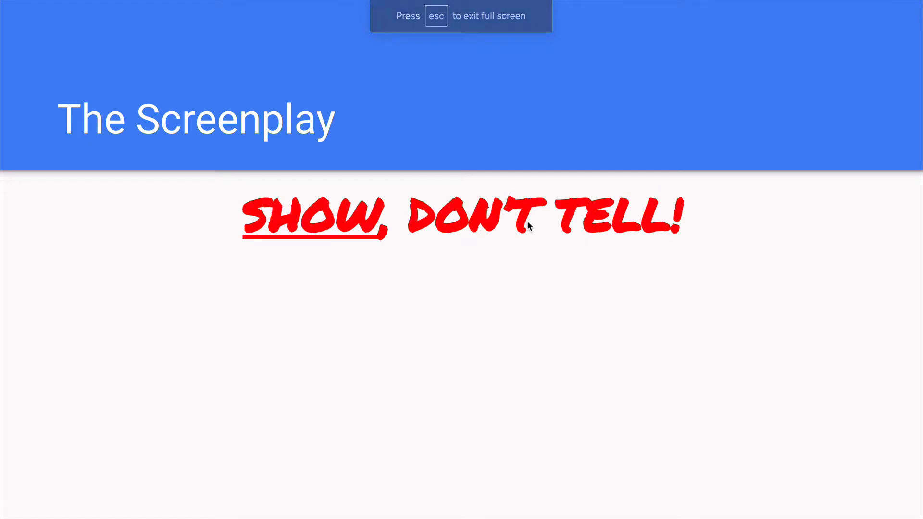